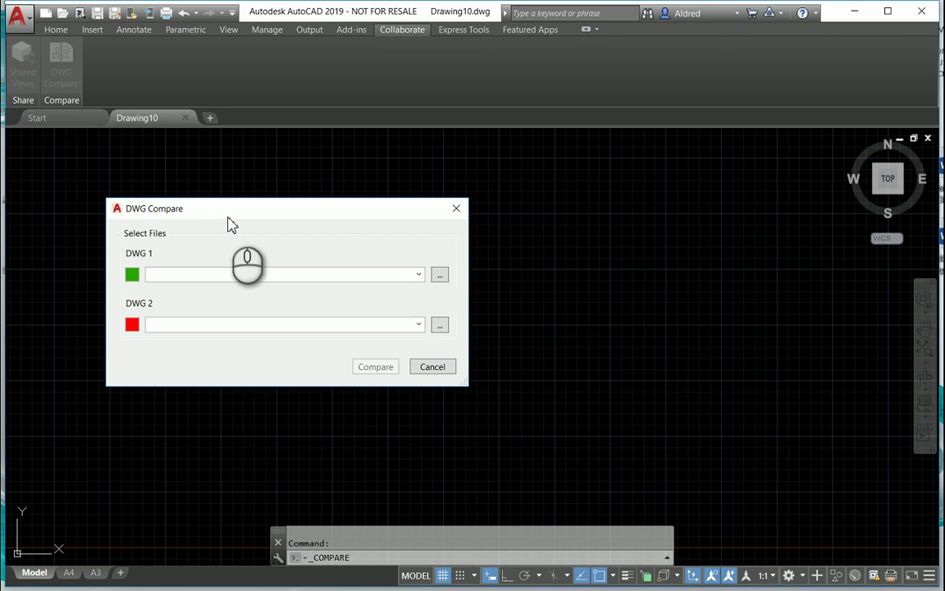
# Run a drawing comparison with Drawing Compare 1.dwg as DWG 1 and Drawing Compare 2.dwg as DWG 2
pyautogui.click(440, 276)
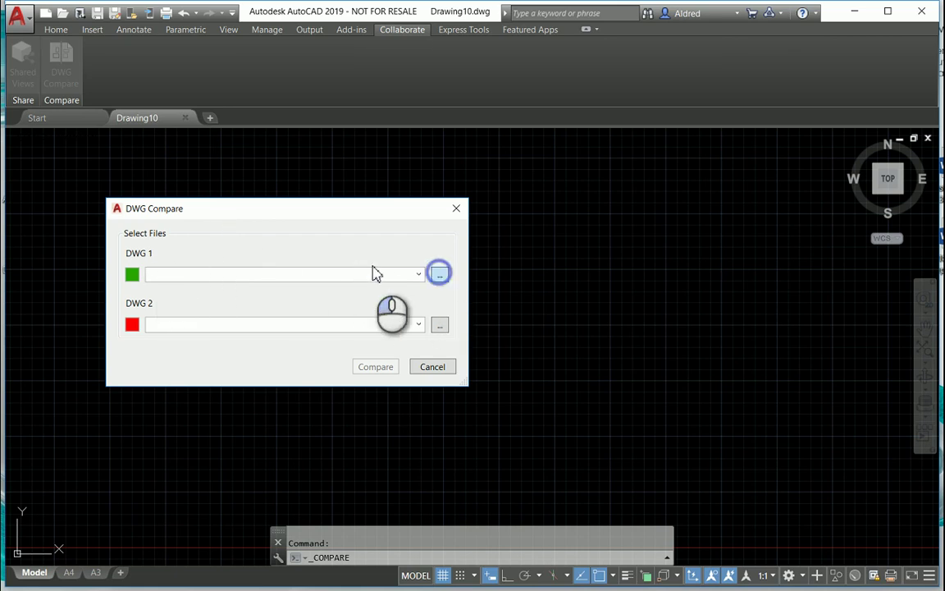
pyautogui.click(309, 160)
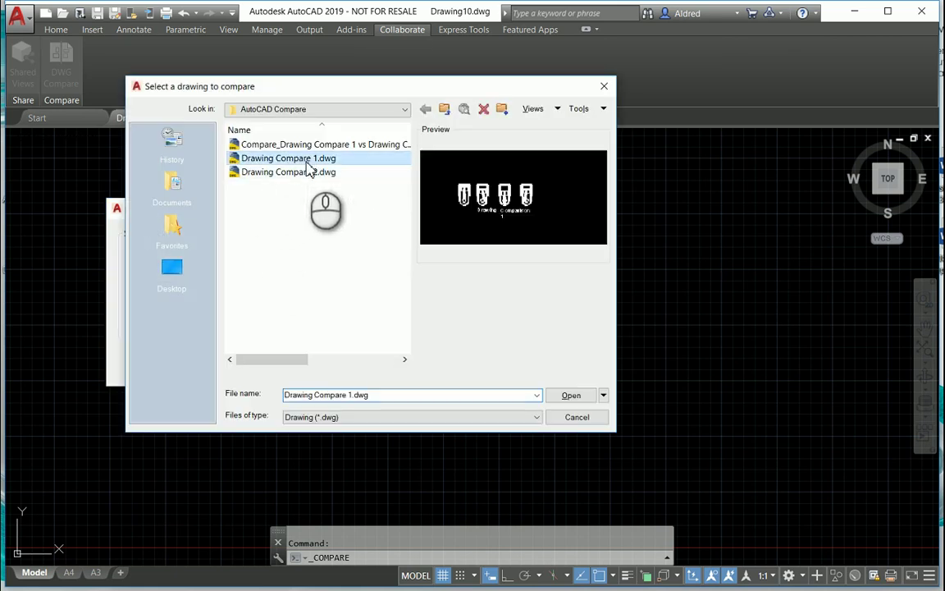
pyautogui.click(579, 399)
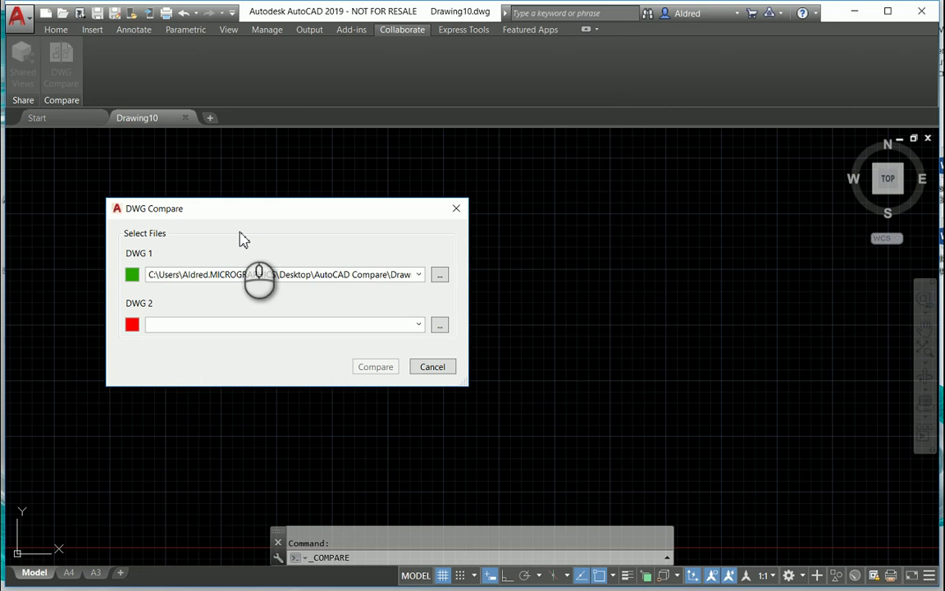
pyautogui.click(442, 325)
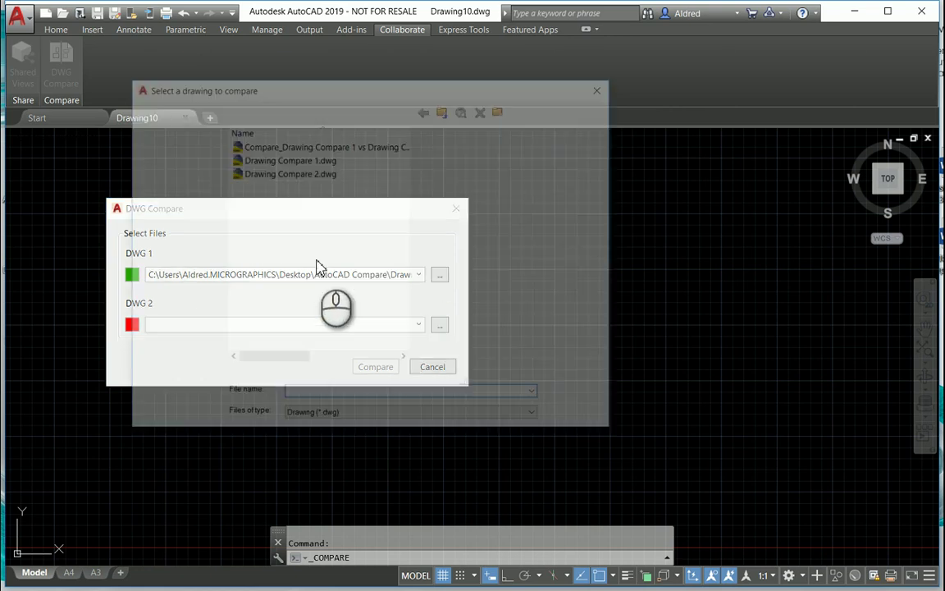
pyautogui.click(280, 172)
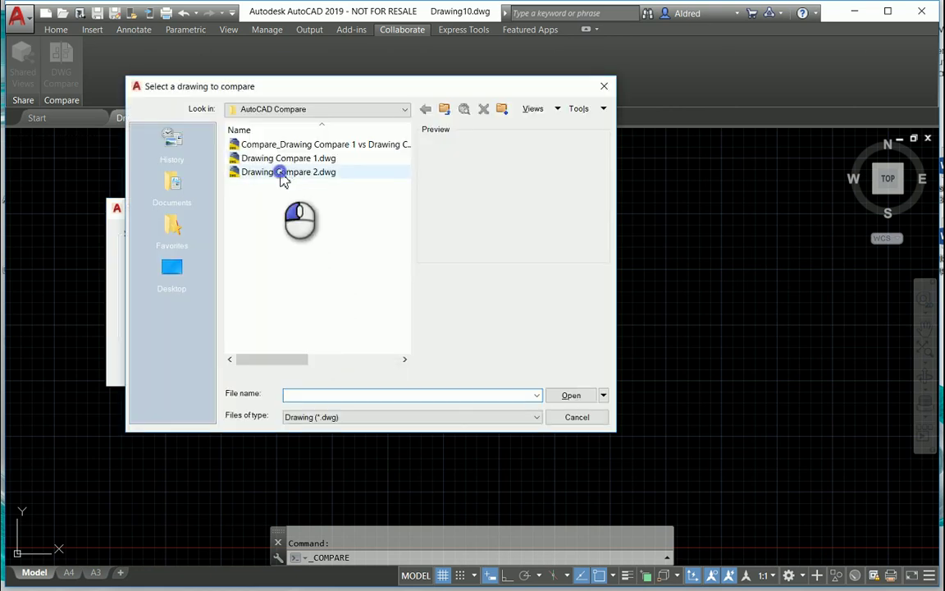
pyautogui.click(571, 396)
pyautogui.click(375, 367)
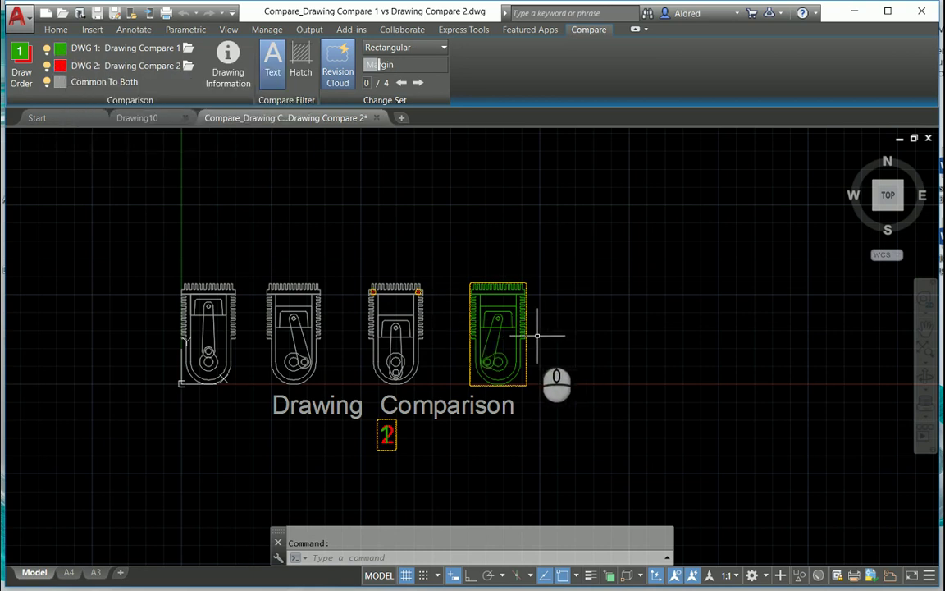
# Examine the marked differences, then isolate the objects found only in DWG 1 by hiding the DWG 2 and common objects
pyautogui.scroll(4, 386, 435)
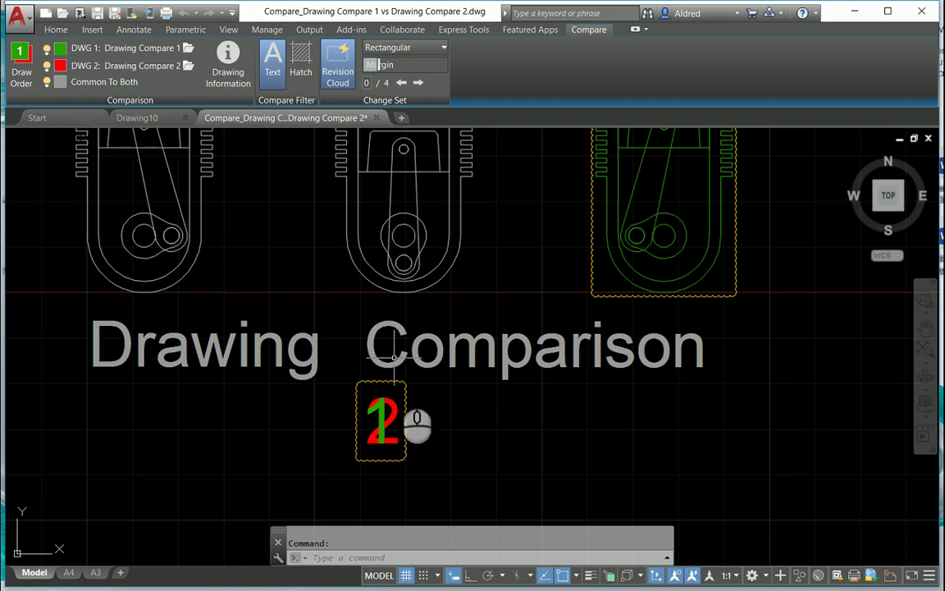
pyautogui.moveTo(430, 304)
pyautogui.mouseDown(button='middle')
pyautogui.moveTo(444, 368)
pyautogui.moveTo(440, 513)
pyautogui.mouseUp(button='middle')
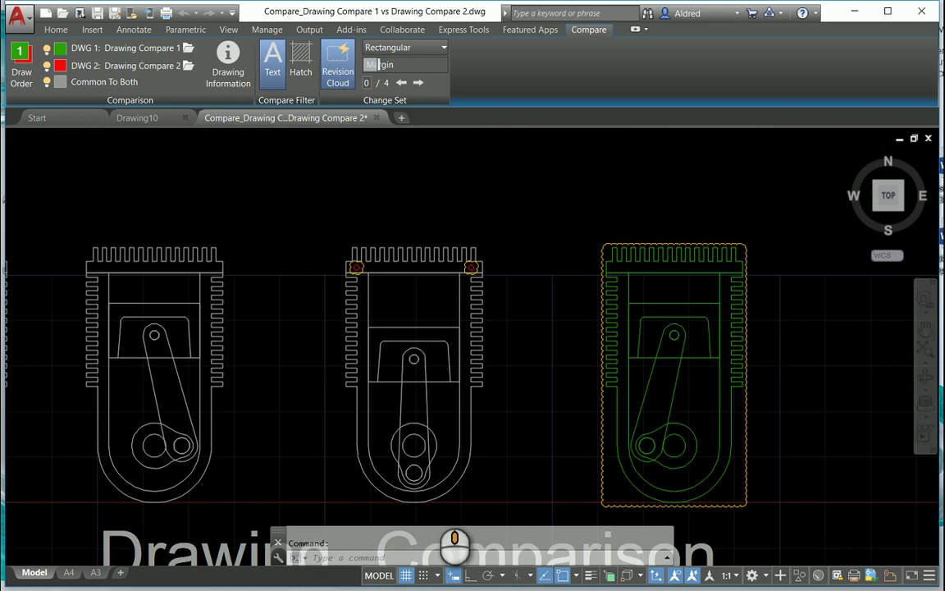
pyautogui.scroll(3, 355, 268)
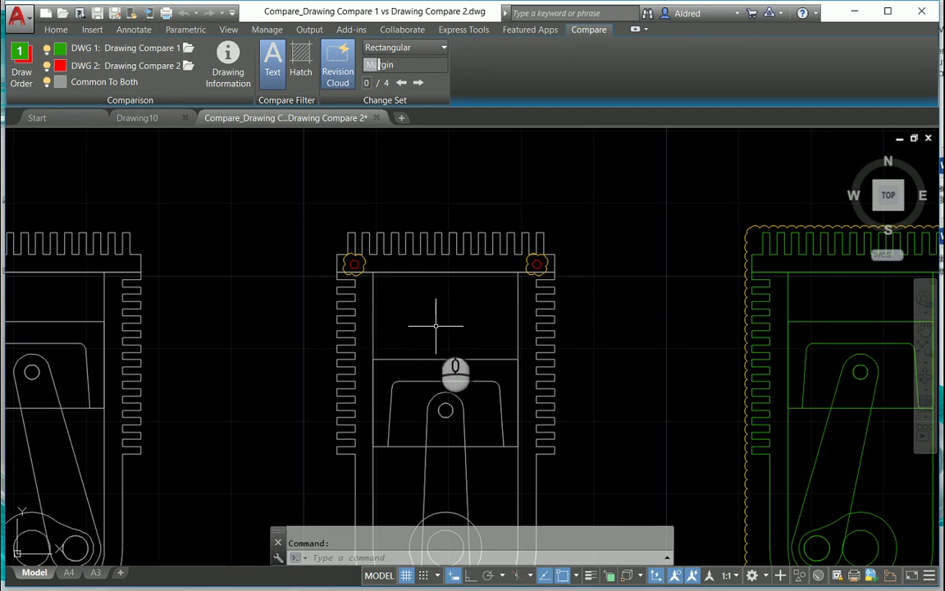
pyautogui.scroll(-5, 419, 346)
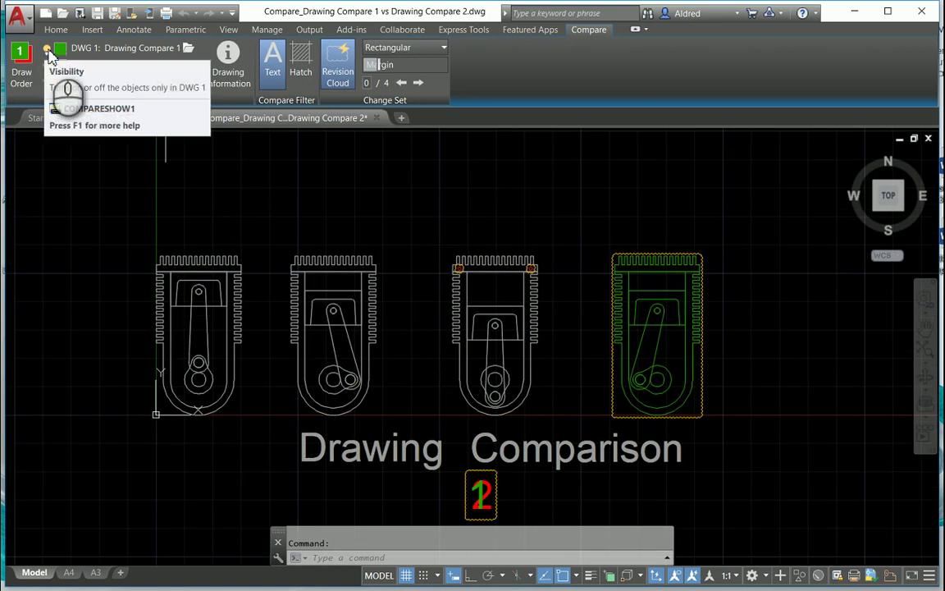
pyautogui.click(47, 51)
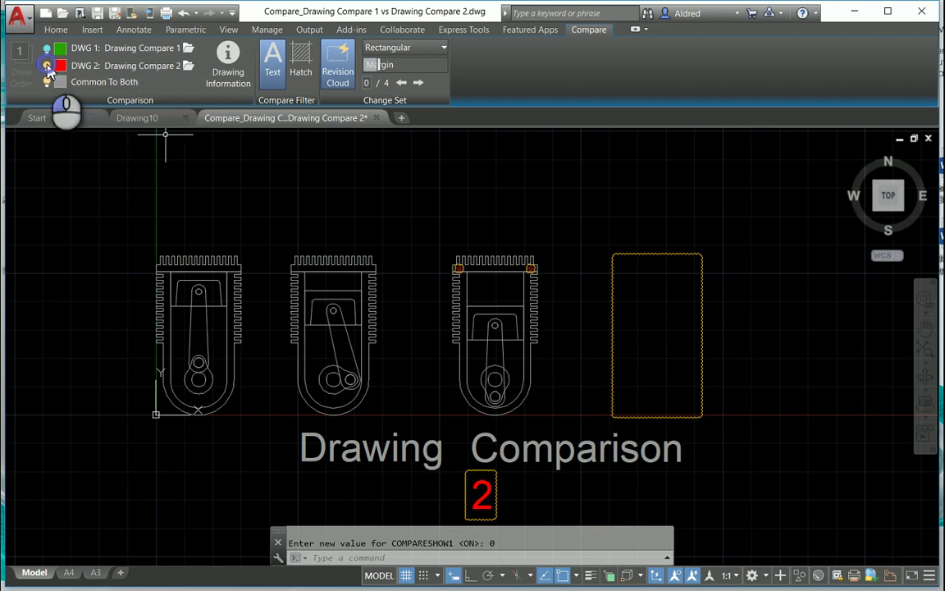
pyautogui.click(48, 66)
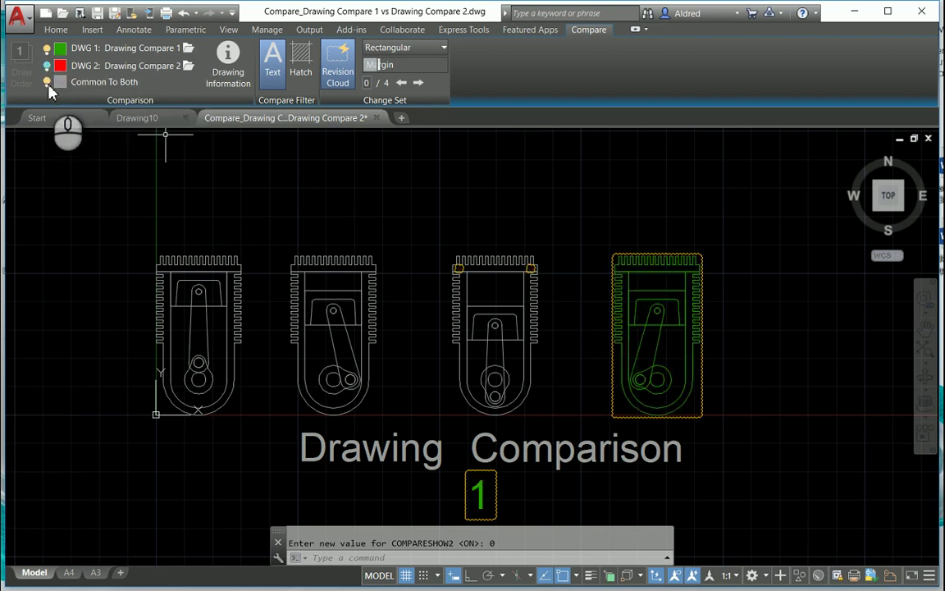
pyautogui.click(46, 82)
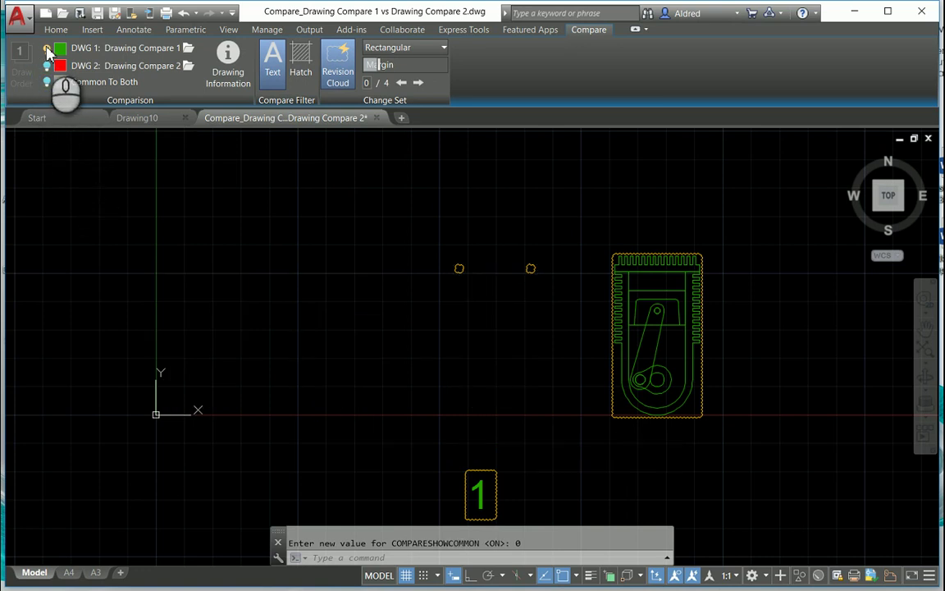
# Isolate the objects found only in DWG 2, then restore the visibility of the DWG 1 and common objects
pyautogui.click(46, 66)
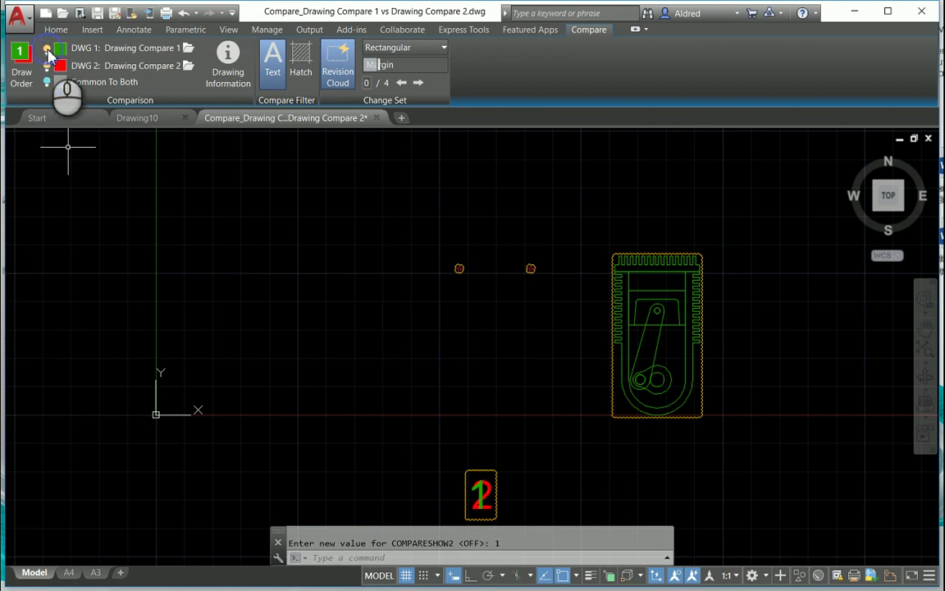
pyautogui.click(48, 52)
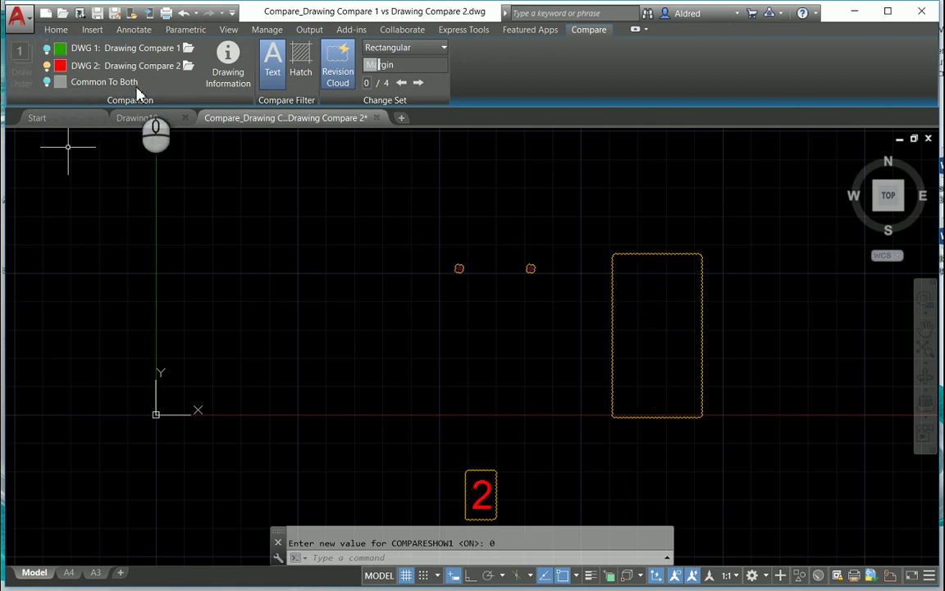
pyautogui.click(47, 49)
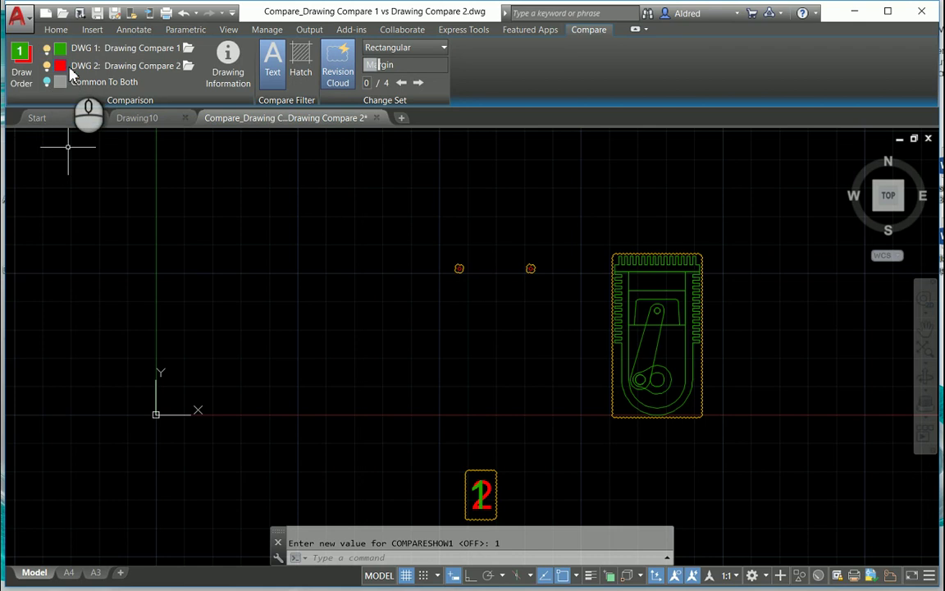
pyautogui.click(50, 84)
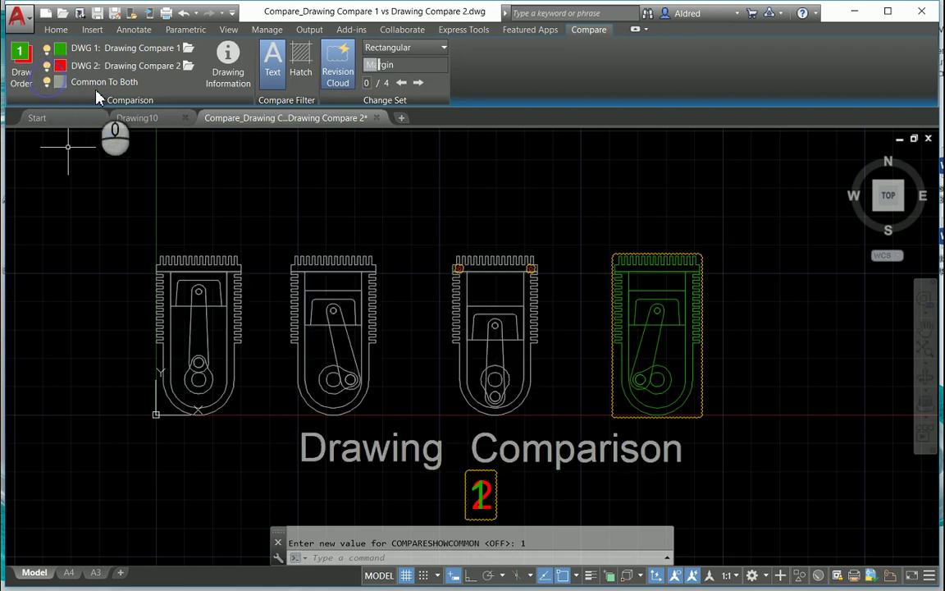
# Review the file information for the two compared drawings and close it without inserting it in the drawing
pyautogui.click(222, 64)
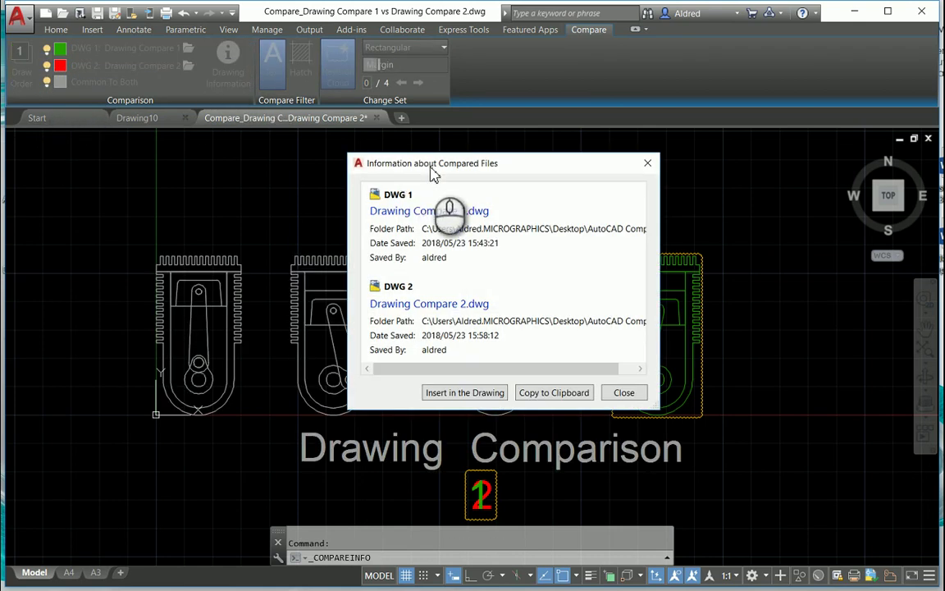
pyautogui.moveTo(429, 164); pyautogui.dragTo(226, 85)
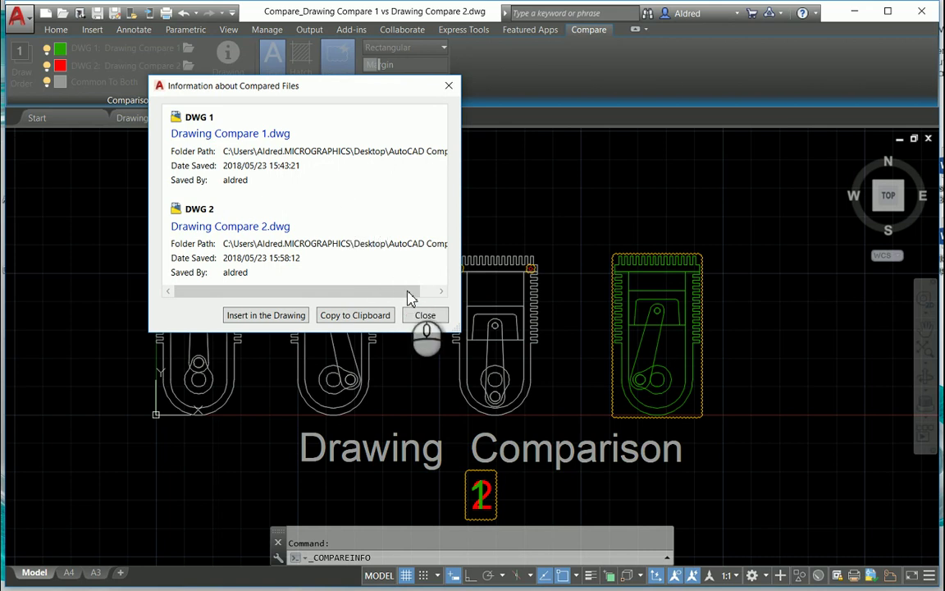
pyautogui.click(427, 315)
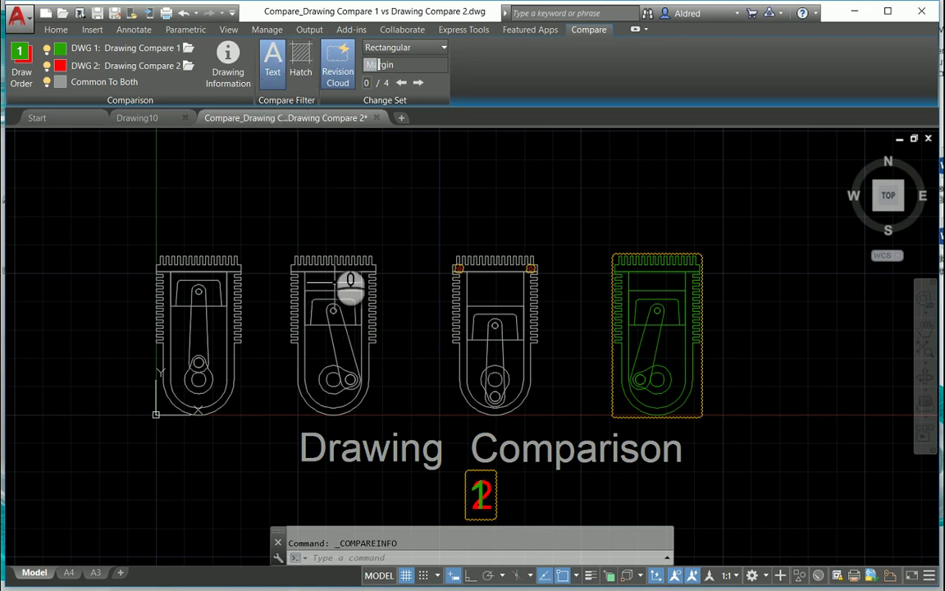
# Include hatches in the comparison and inspect the second cylinder's connecting rod hatch in each drawing separately, leaving both drawings shown
pyautogui.click(300, 64)
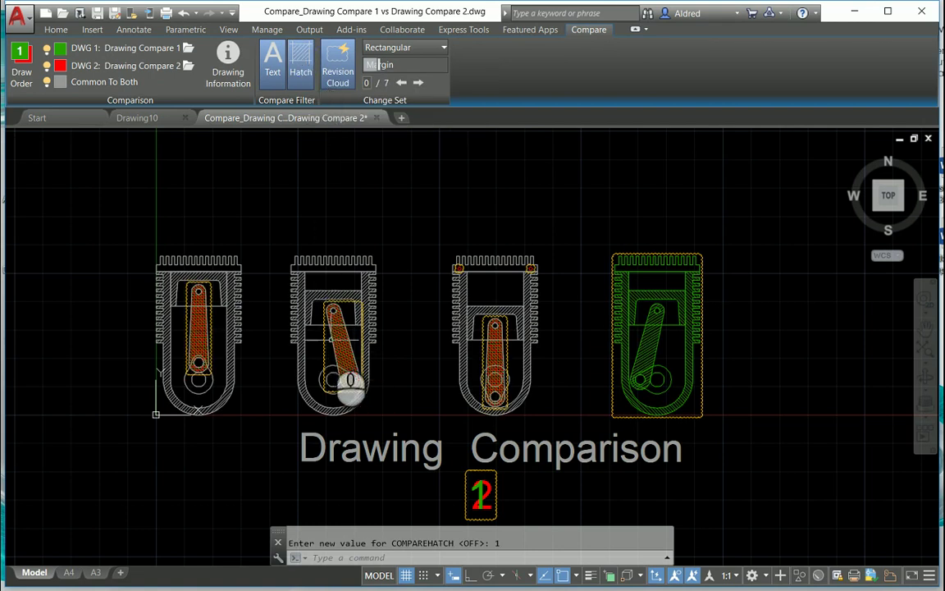
pyautogui.scroll(6, 352, 380)
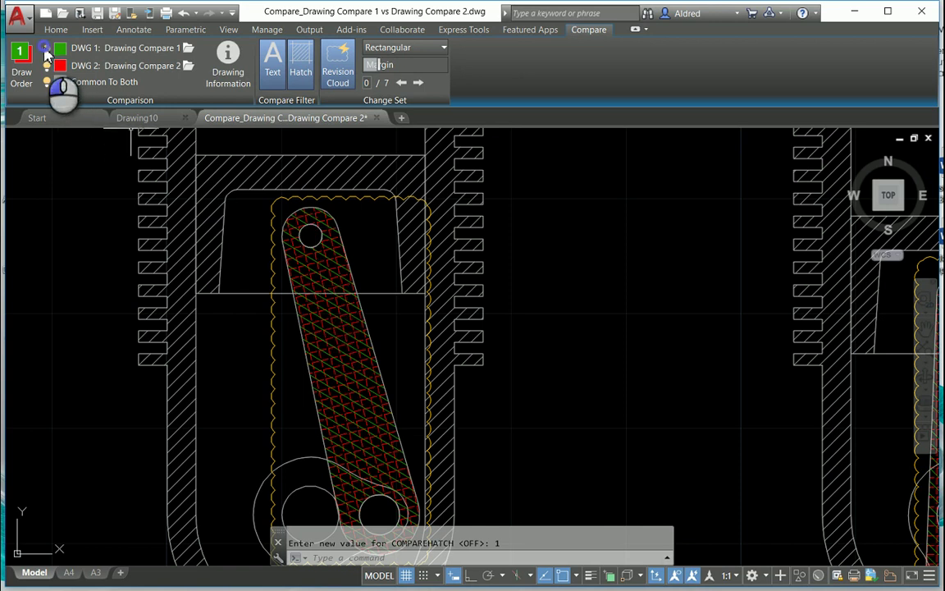
pyautogui.click(46, 50)
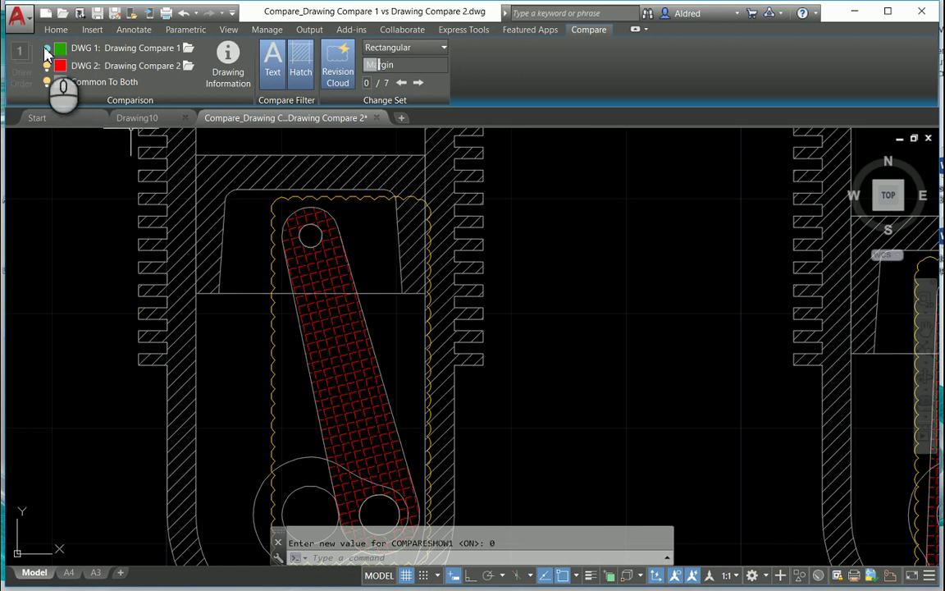
pyautogui.click(47, 65)
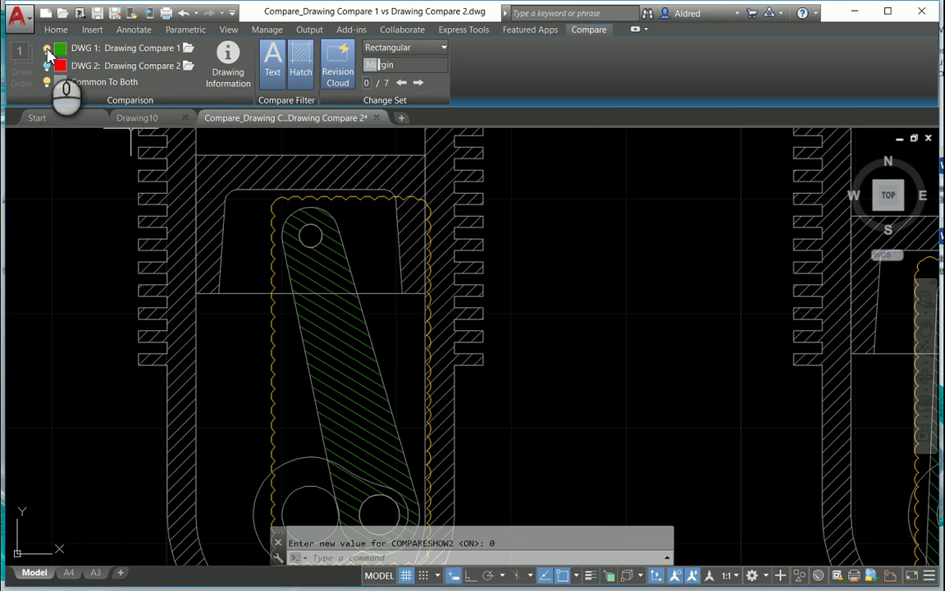
pyautogui.click(47, 51)
pyautogui.click(47, 65)
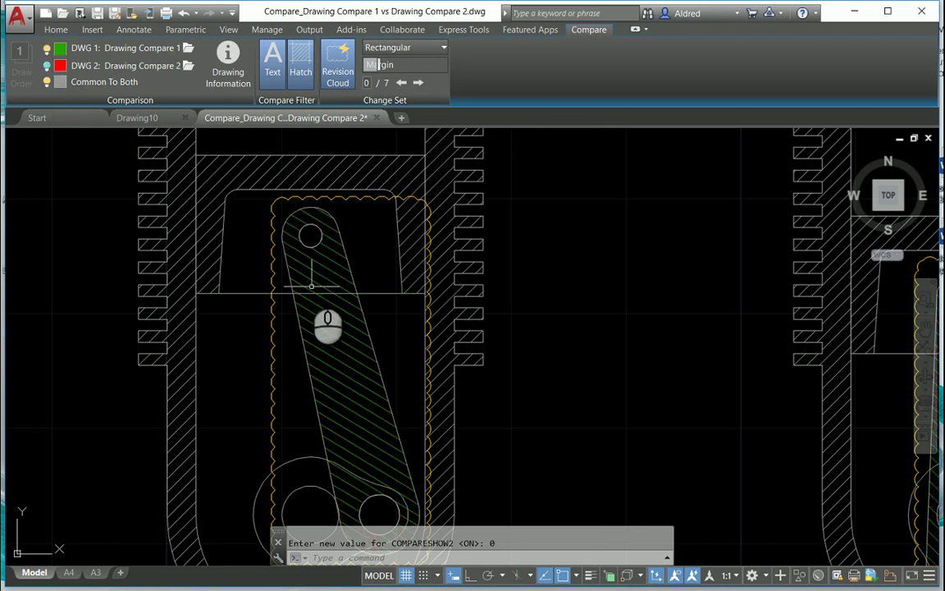
pyautogui.click(47, 66)
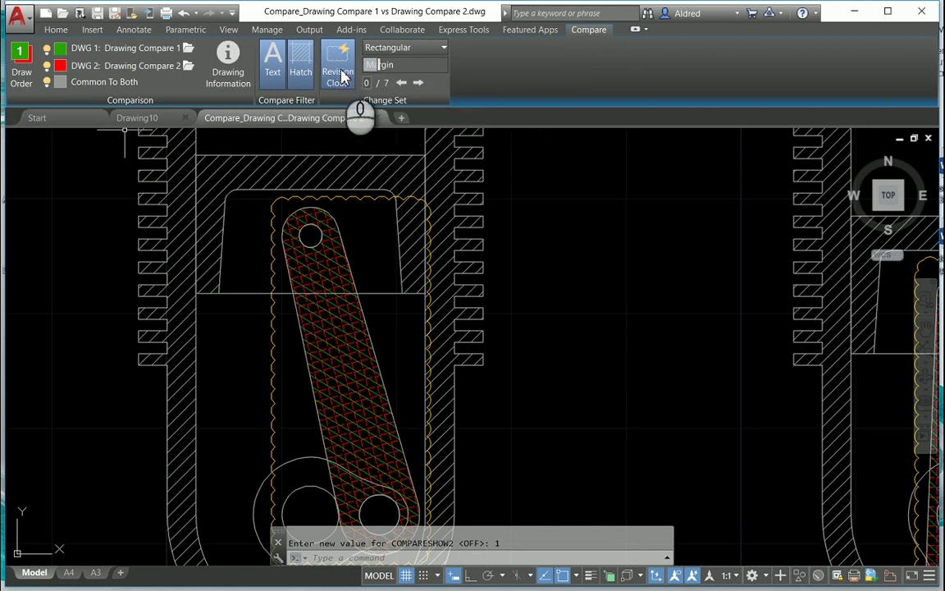
# Set the revision cloud shape to Polygonal and increase the margin of the clouds around the differences
pyautogui.click(437, 49)
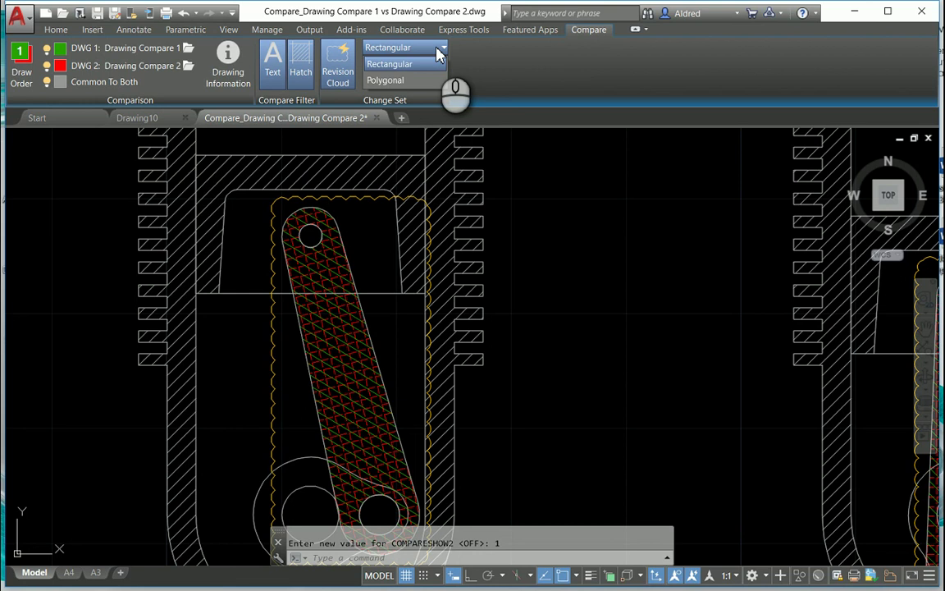
pyautogui.click(399, 80)
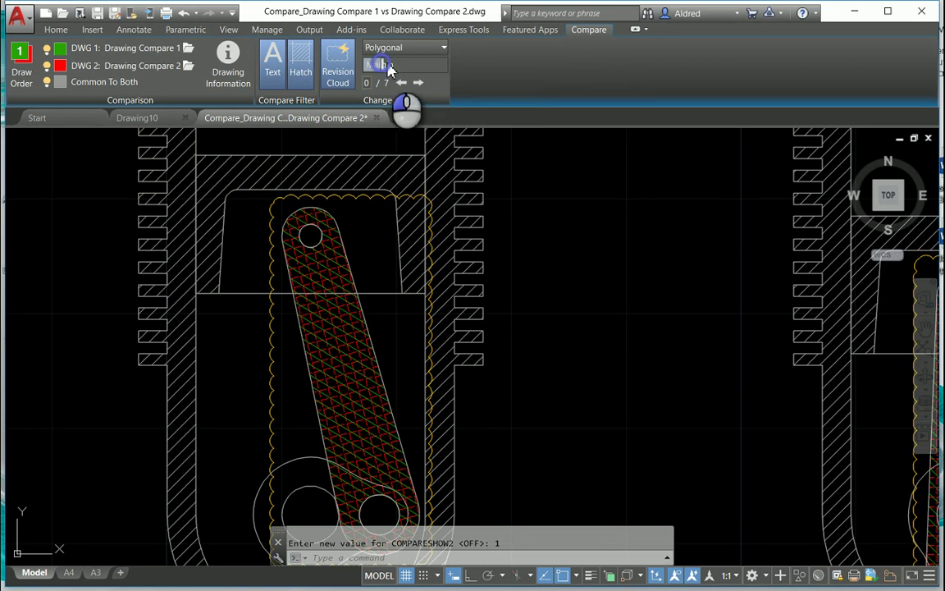
pyautogui.moveTo(412, 66); pyautogui.dragTo(427, 66)
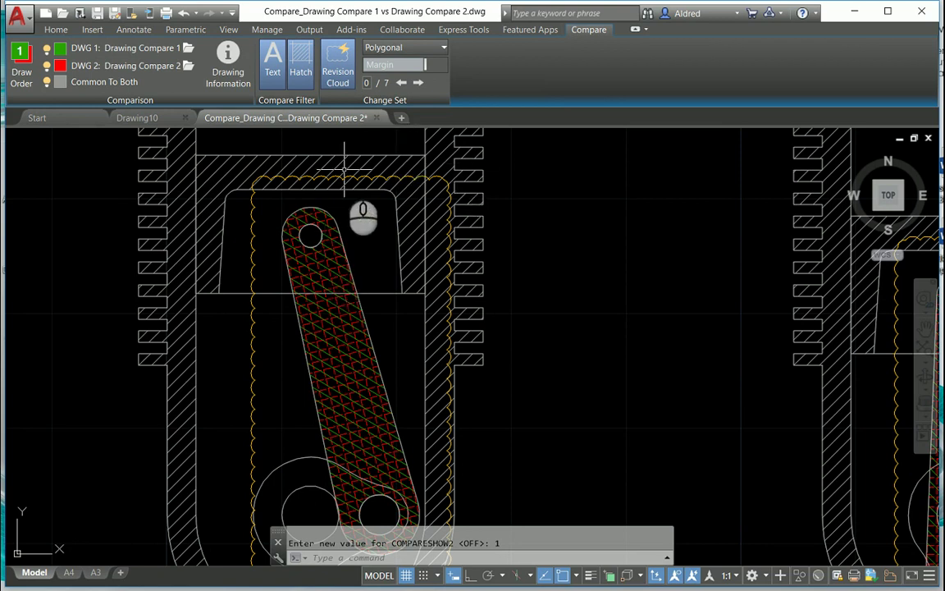
pyautogui.moveTo(344, 169)
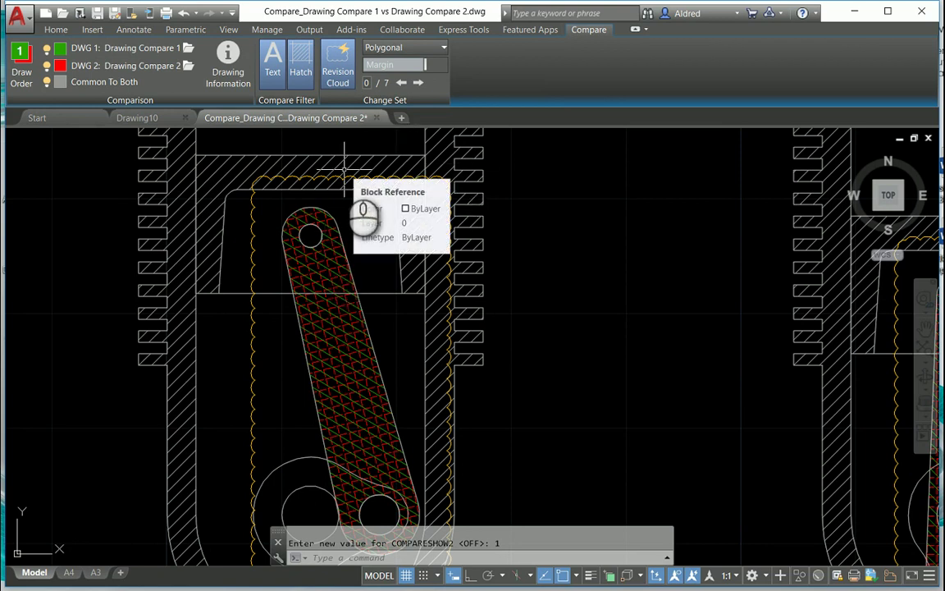
# Step forward through the change set from the first difference to the seventh, examining each one
pyautogui.click(419, 83)
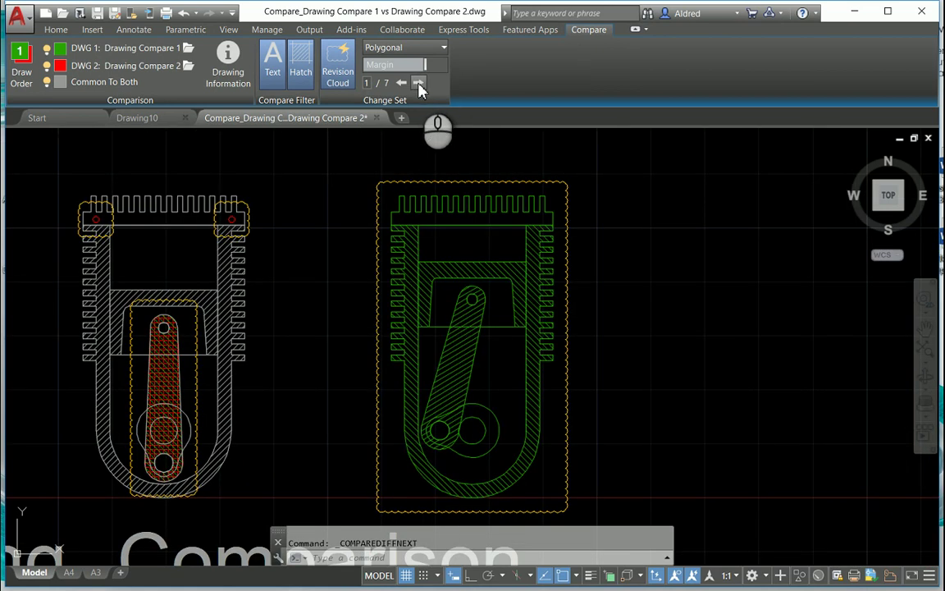
pyautogui.click(420, 84)
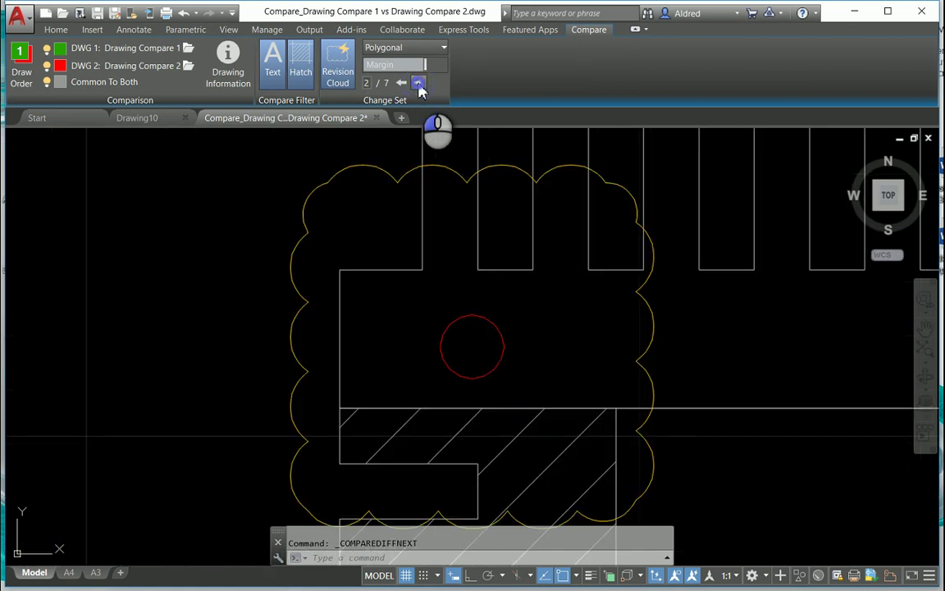
pyautogui.click(419, 83)
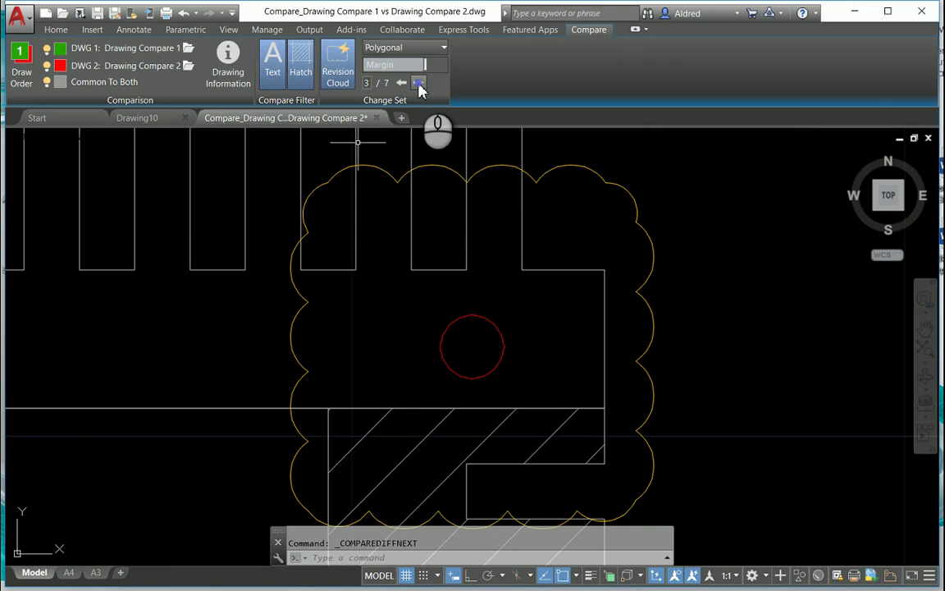
pyautogui.click(419, 83)
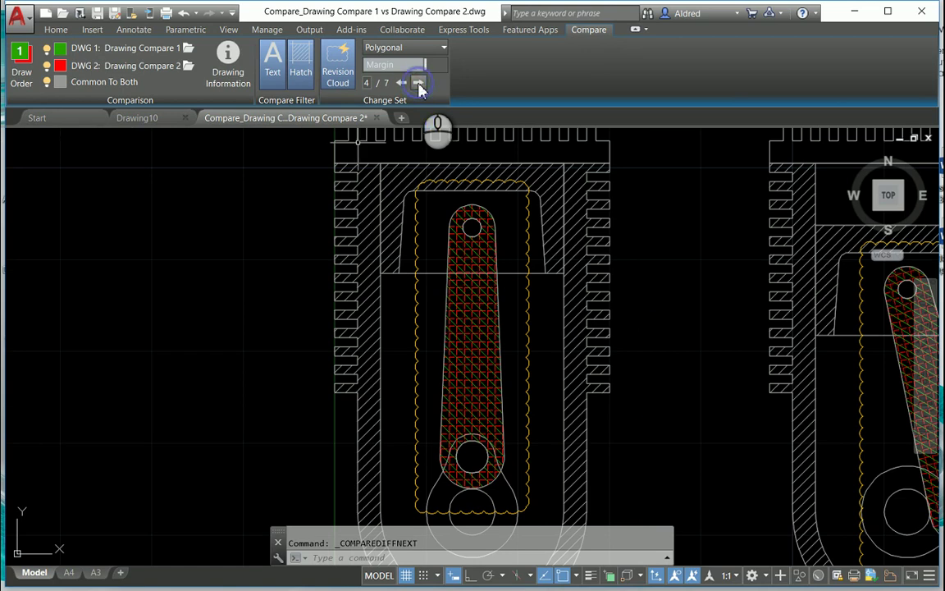
pyautogui.click(419, 84)
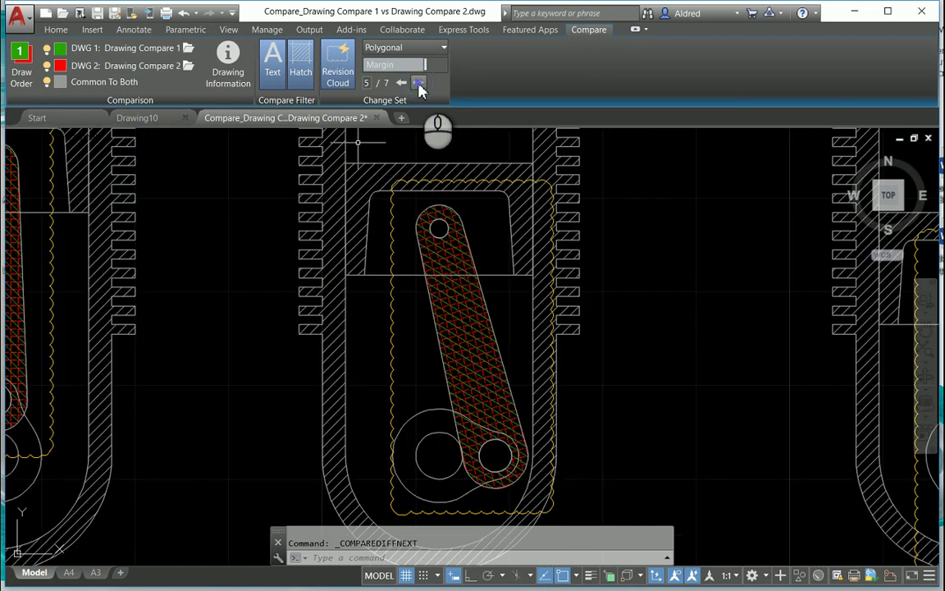
pyautogui.click(419, 83)
pyautogui.click(419, 84)
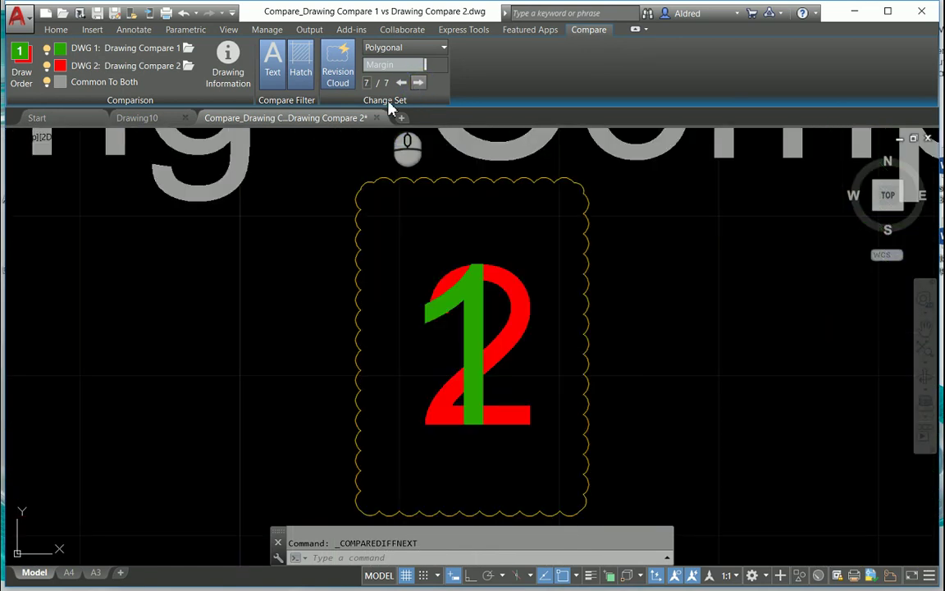
# Turn off the revision clouds and bring the whole comparison drawing into view
pyautogui.click(338, 65)
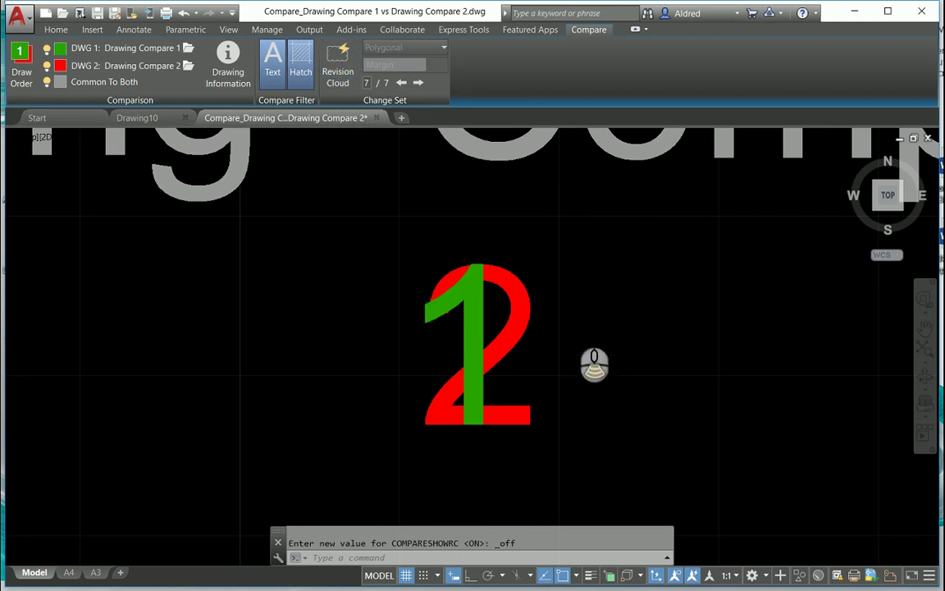
pyautogui.scroll(-6, 565, 314)
pyautogui.moveTo(568, 290)
pyautogui.mouseDown(button='middle')
pyautogui.moveTo(550, 400)
pyautogui.moveTo(501, 427)
pyautogui.moveTo(495, 414)
pyautogui.mouseUp(button='middle')
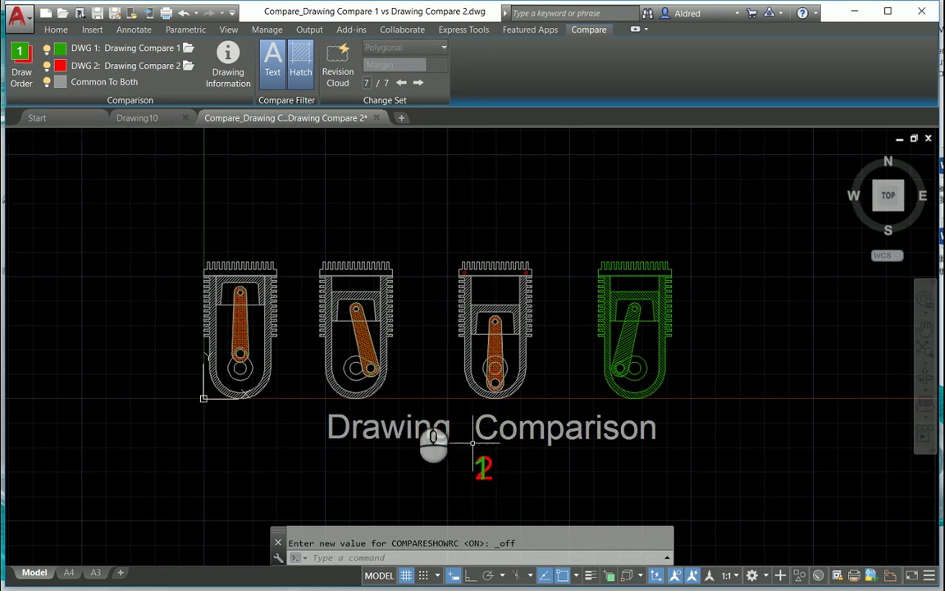